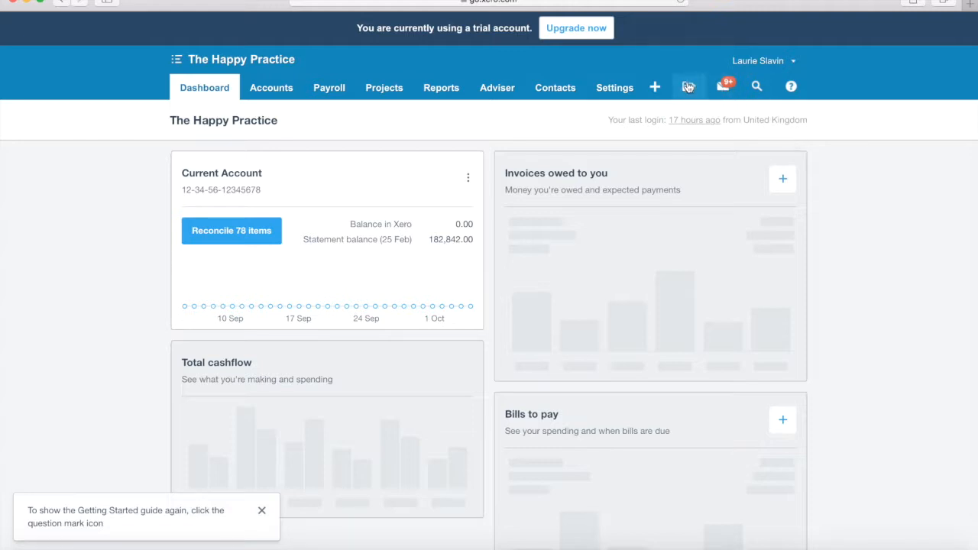
# Step: From the Files inbox page, switch to Mail, check the attached invoices and send the prepared Invoices message to the Xero files address
pyautogui.click(688, 87)
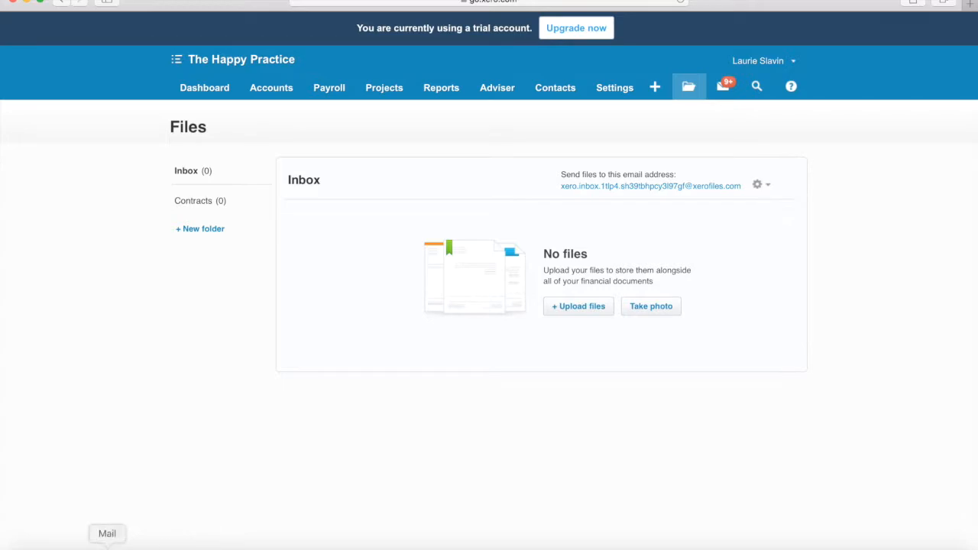
pyautogui.click(107, 542)
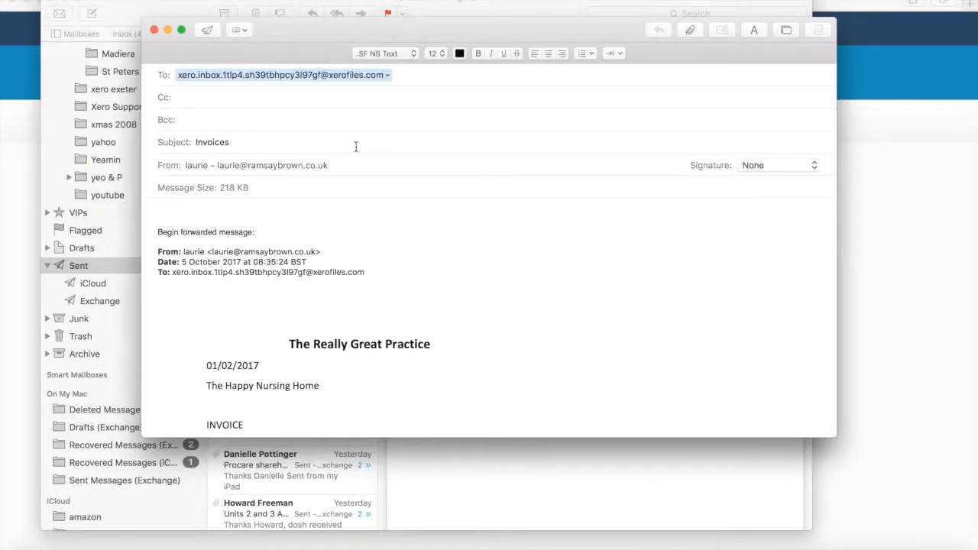
pyautogui.scroll(-3, 480, 207)
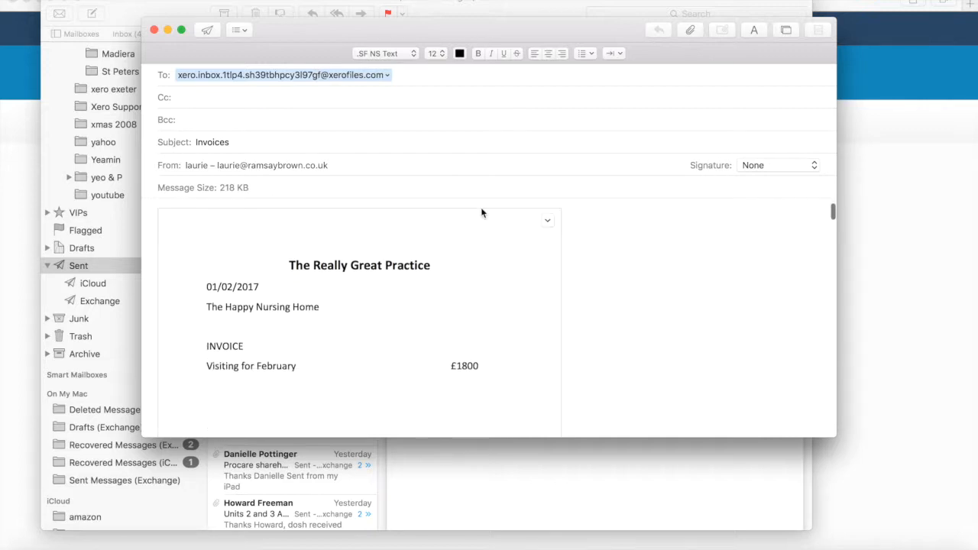
pyautogui.scroll(-5, 661, 275)
pyautogui.scroll(-5, 661, 275)
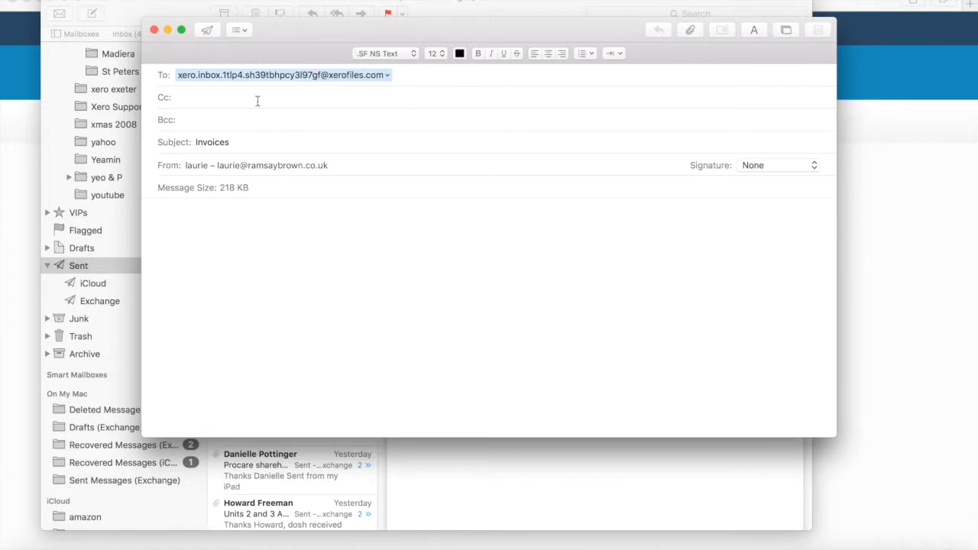
pyautogui.click(208, 30)
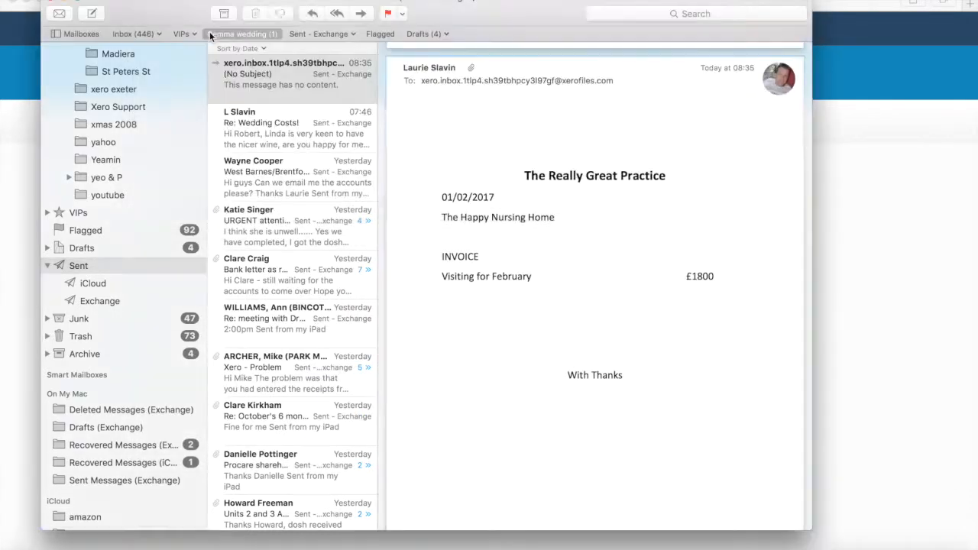
# Step: Return to Xero in the browser and reload the Files inbox to fetch the emailed documents
pyautogui.click(854, 364)
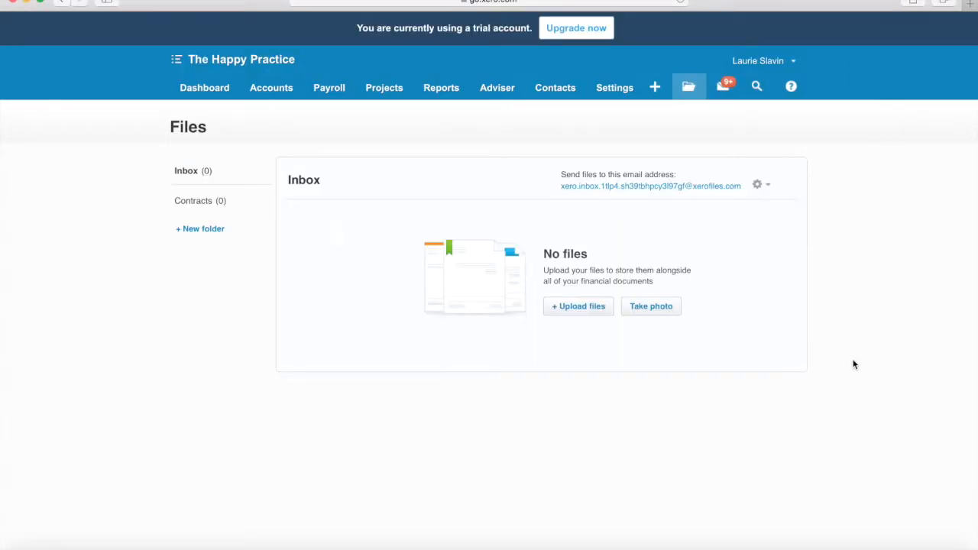
pyautogui.click(681, 2)
pyautogui.click(681, 2)
pyautogui.click(657, 2)
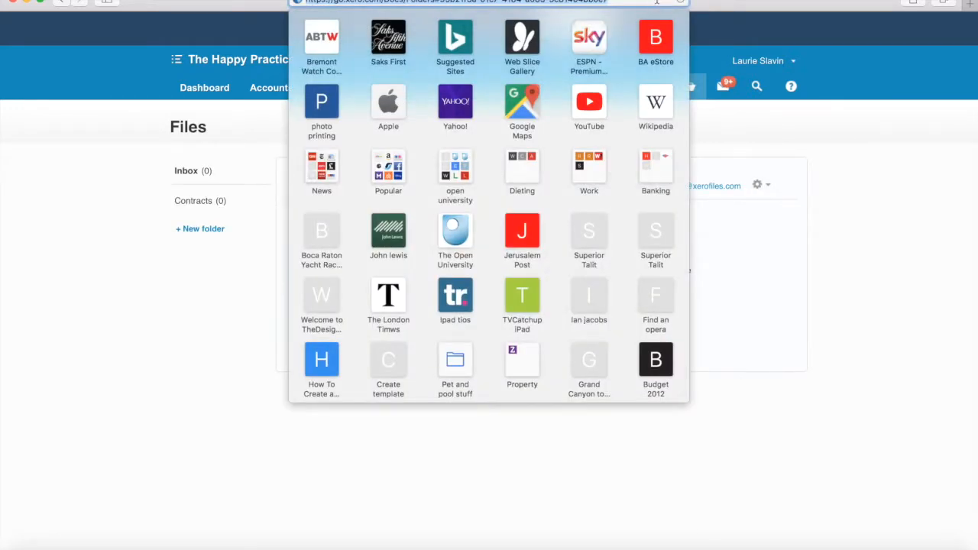
pyautogui.press('Return')
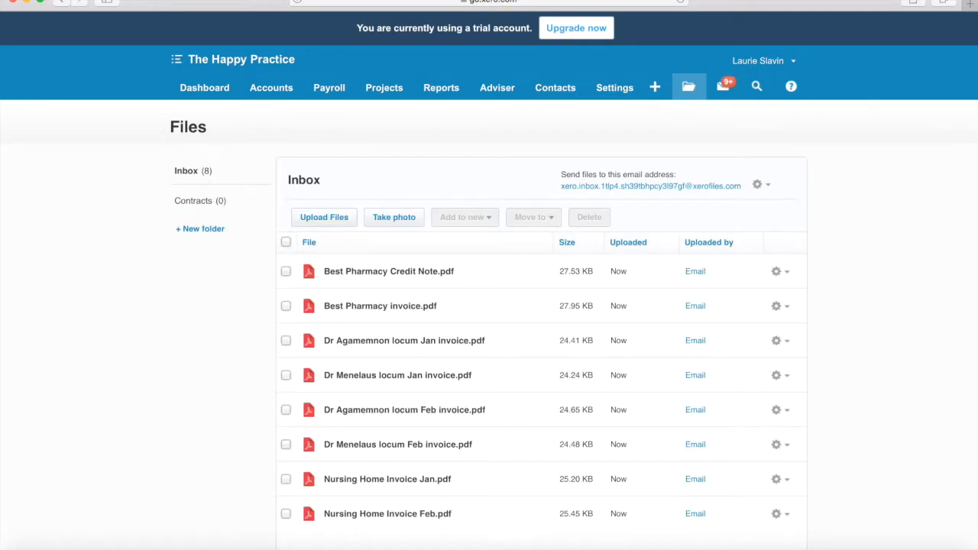
# Step: Preview Best Pharmacy invoice.pdf from the Files inbox, read through it and close the preview
pyautogui.scroll(-2, 854, 338)
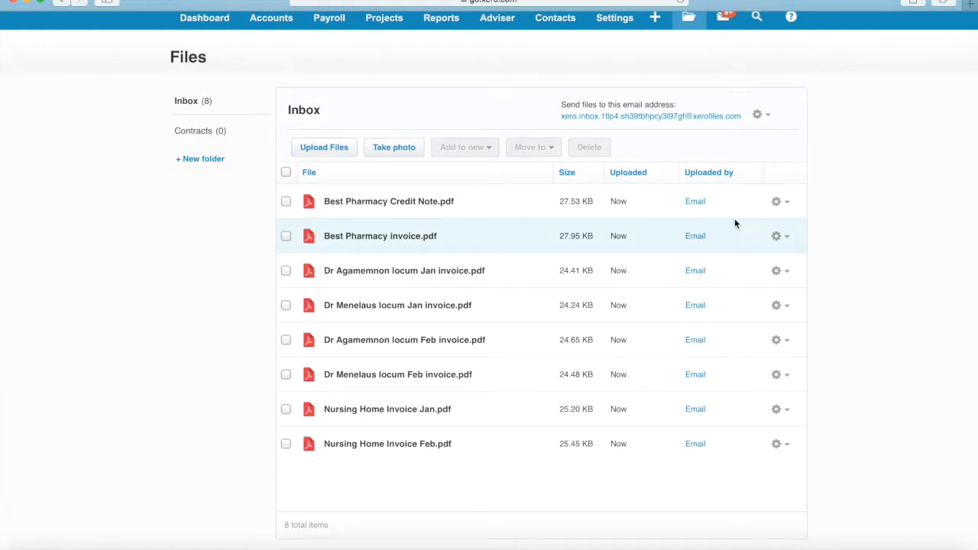
pyautogui.click(418, 241)
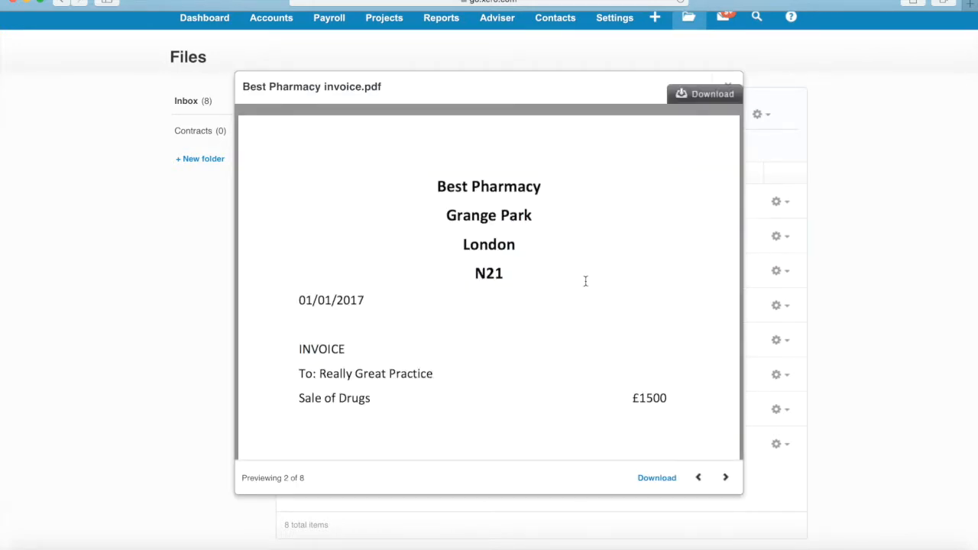
pyautogui.scroll(-2, 586, 280)
pyautogui.scroll(-5, 583, 273)
pyautogui.scroll(6, 583, 273)
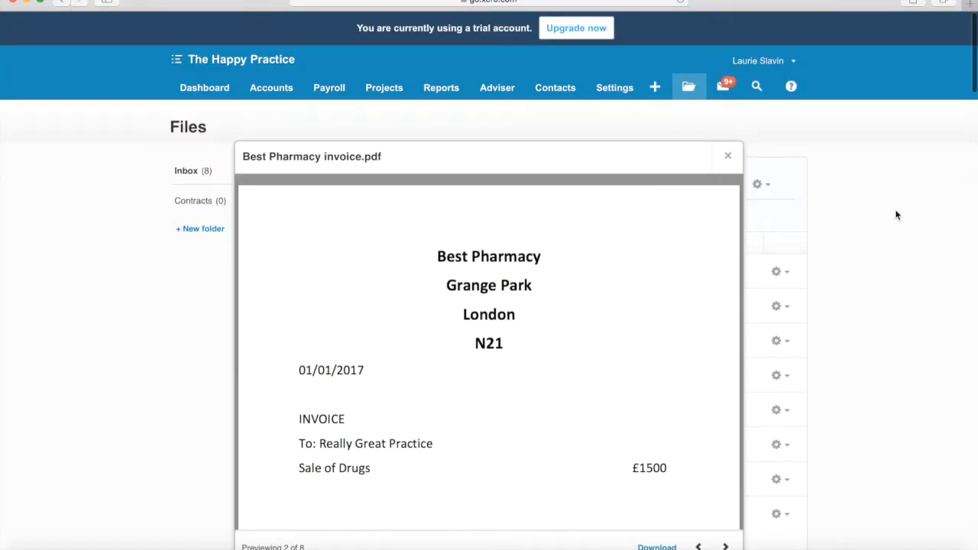
pyautogui.click(727, 153)
# Step: Create a new bill from Best Pharmacy invoice.pdf and enter Best Pharmacy as the supplier
pyautogui.scroll(-2, 970, 180)
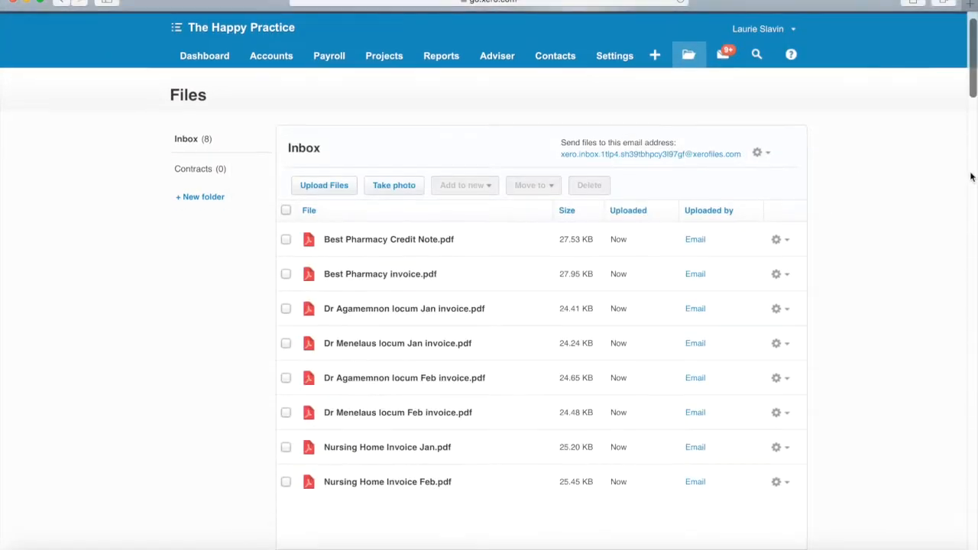
pyautogui.click(778, 251)
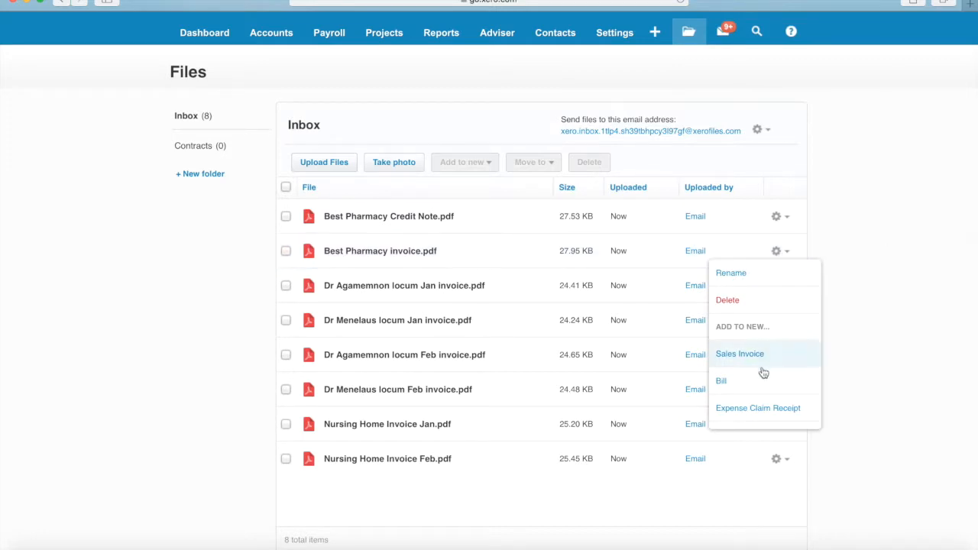
pyautogui.click(720, 383)
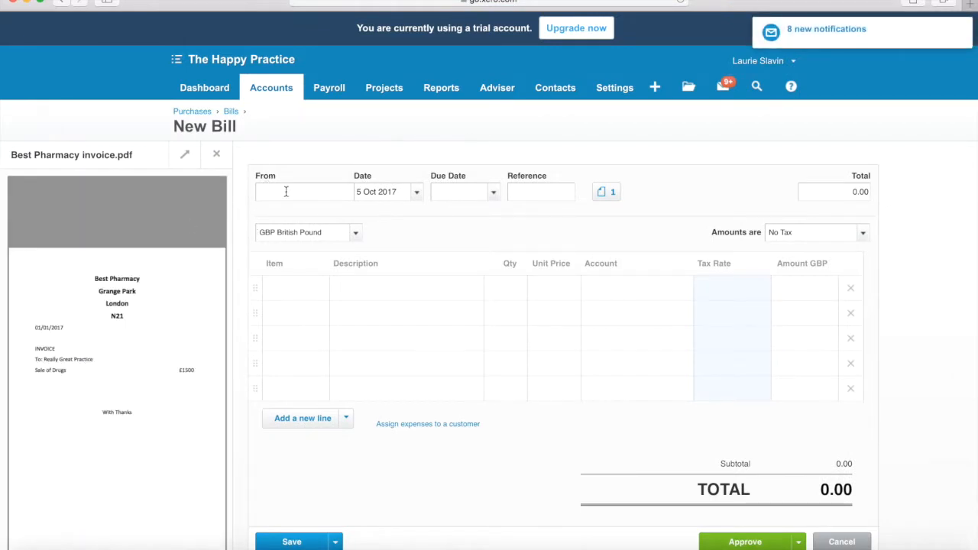
pyautogui.write('Best Phar')
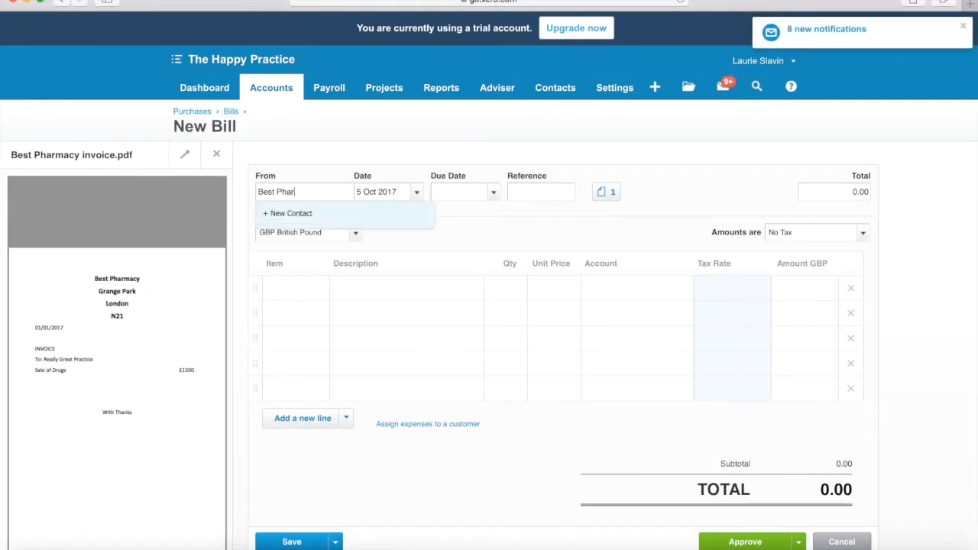
pyautogui.write('macy')
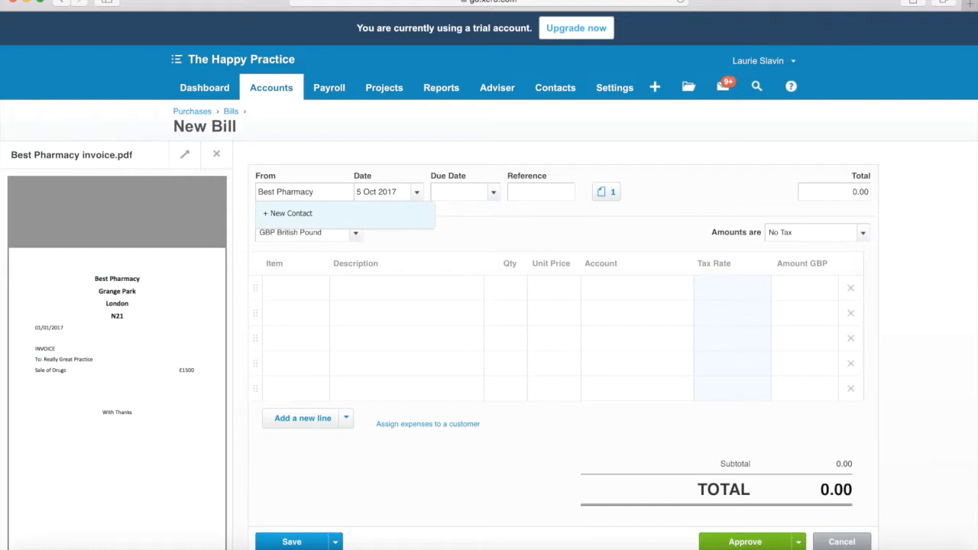
# Step: Date the bill 1 Jan 2017 and set its due date to seven days after, 8 Jan 2017
pyautogui.click(416, 192)
pyautogui.click(371, 215)
pyautogui.click(371, 215)
pyautogui.click(371, 215)
pyautogui.click(371, 214)
pyautogui.click(371, 215)
pyautogui.click(371, 215)
pyautogui.click(371, 214)
pyautogui.click(370, 214)
pyautogui.click(370, 215)
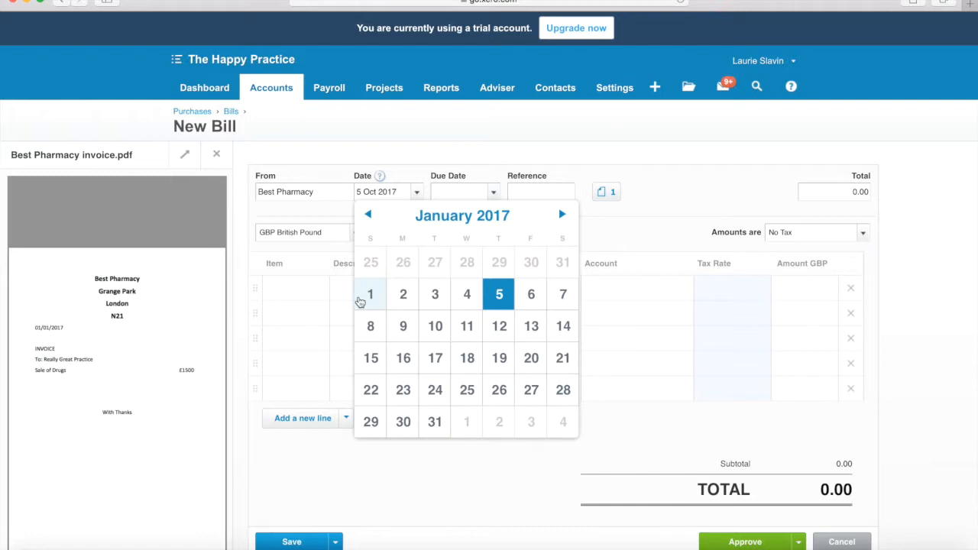
pyautogui.click(373, 297)
pyautogui.click(476, 194)
pyautogui.write('+')
pyautogui.write('7')
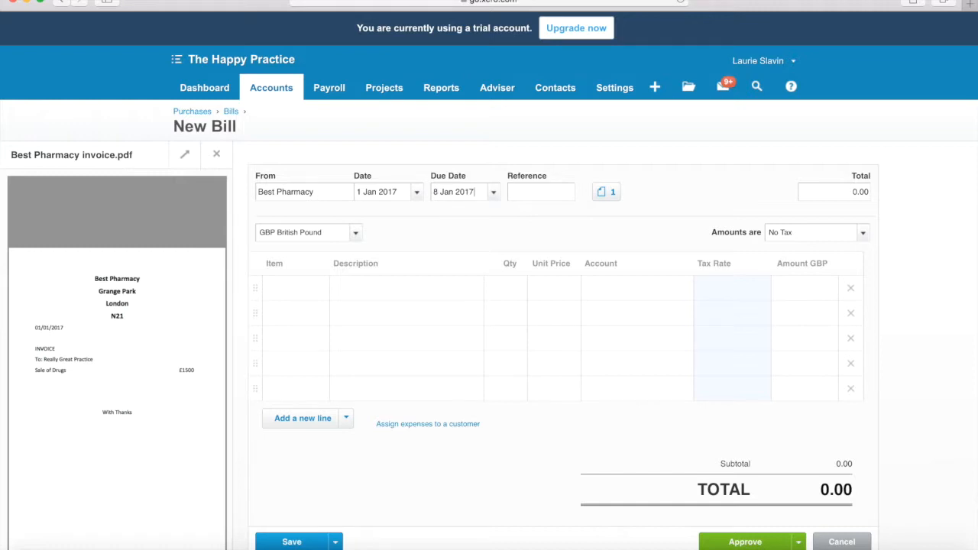
# Step: Fill in the bill's first line with description Drugs, quantity 1 and unit price 1,500
pyautogui.click(384, 290)
pyautogui.write('Drugs')
pyautogui.click(502, 288)
pyautogui.write('1')
pyautogui.click(559, 286)
pyautogui.write('1,500')
# Step: Assign the Drugs line to account 400 - Drugs Purchases and approve the bill
pyautogui.click(620, 298)
pyautogui.write('d')
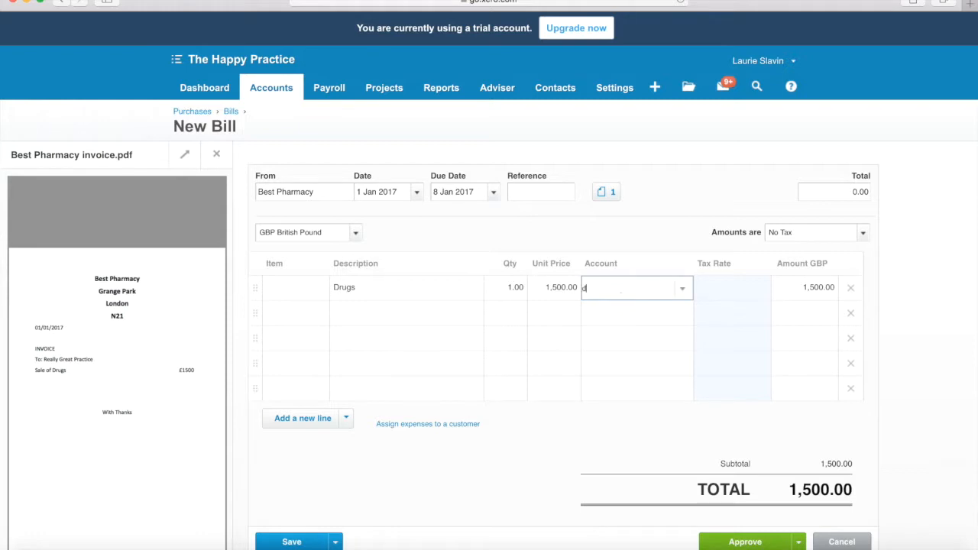
pyautogui.write('rug')
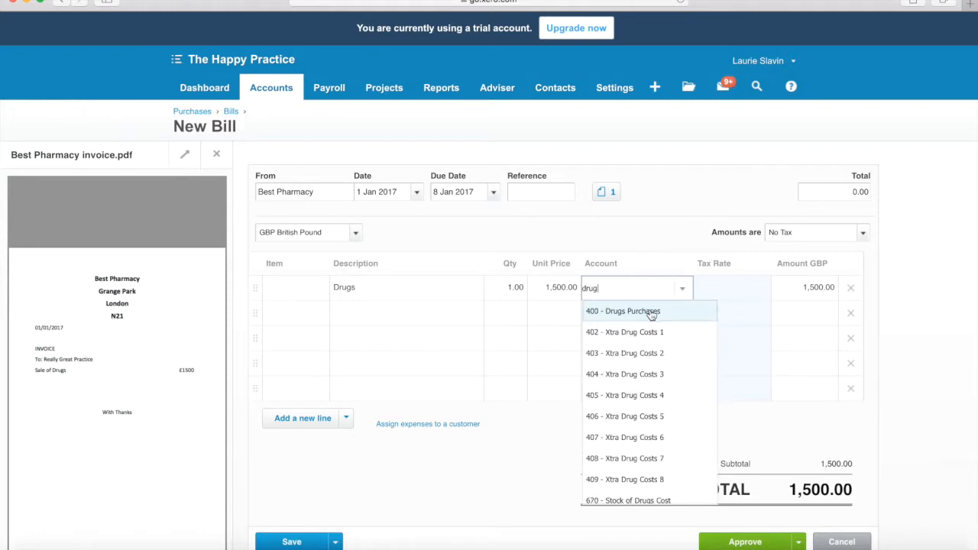
pyautogui.click(649, 311)
pyautogui.scroll(-2, 650, 315)
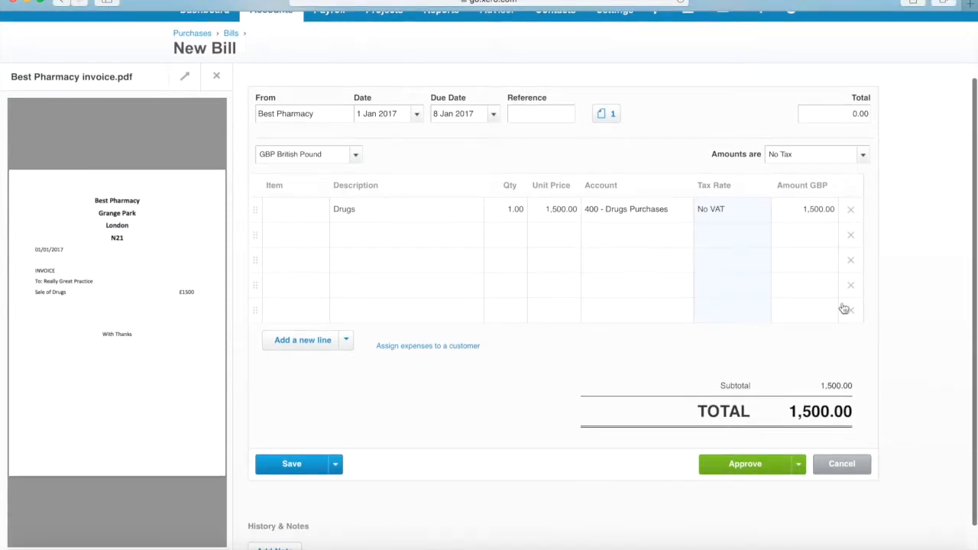
pyautogui.click(758, 466)
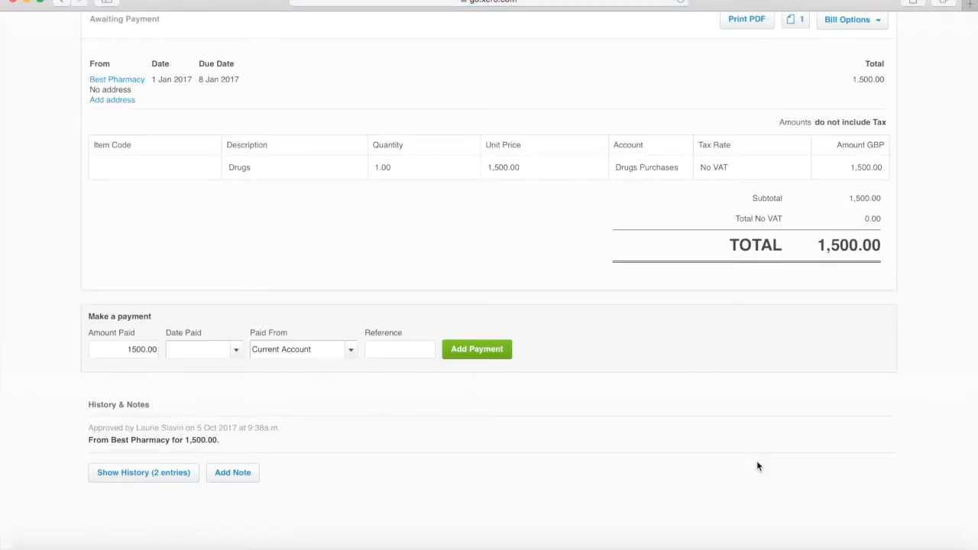
# Step: Return to the dashboard and open the Current Account's bank reconciliation
pyautogui.scroll(3, 758, 465)
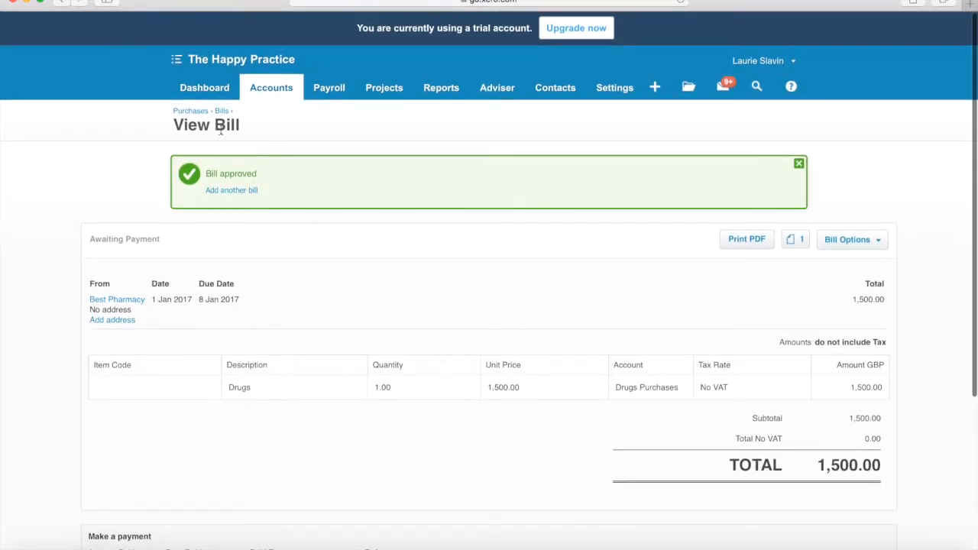
pyautogui.click(207, 88)
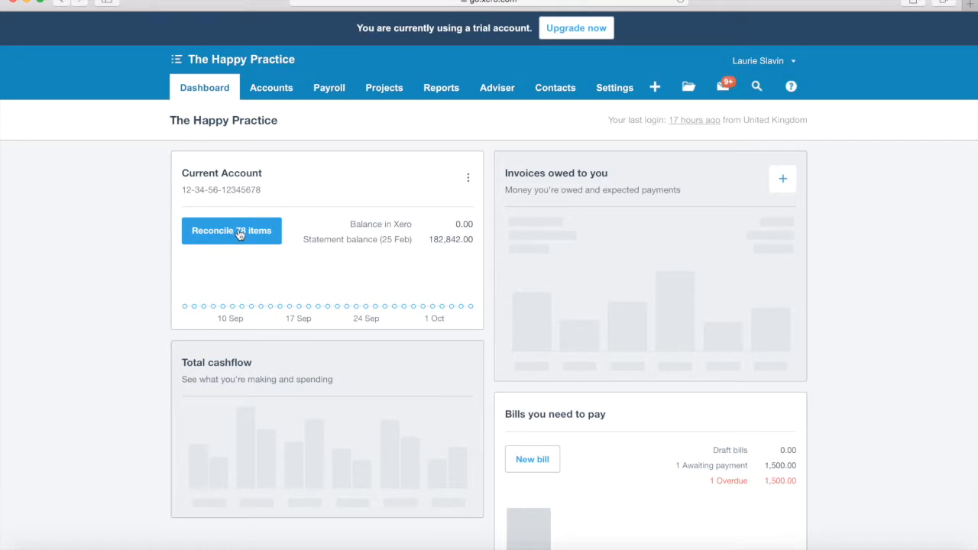
pyautogui.click(238, 230)
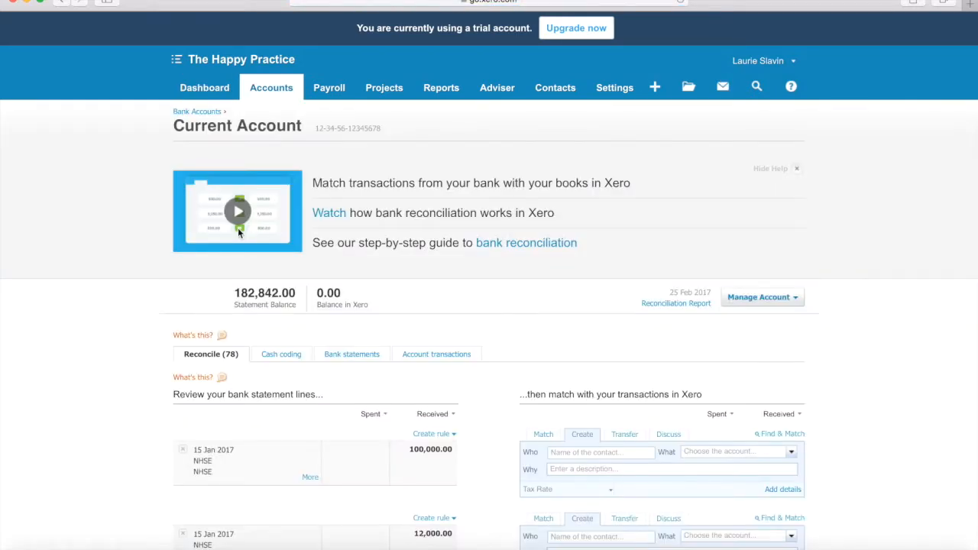
# Step: Look through the first page of the Current Account's unreconciled statement lines and its page choices
pyautogui.scroll(-3, 334, 270)
pyautogui.scroll(-3, 334, 270)
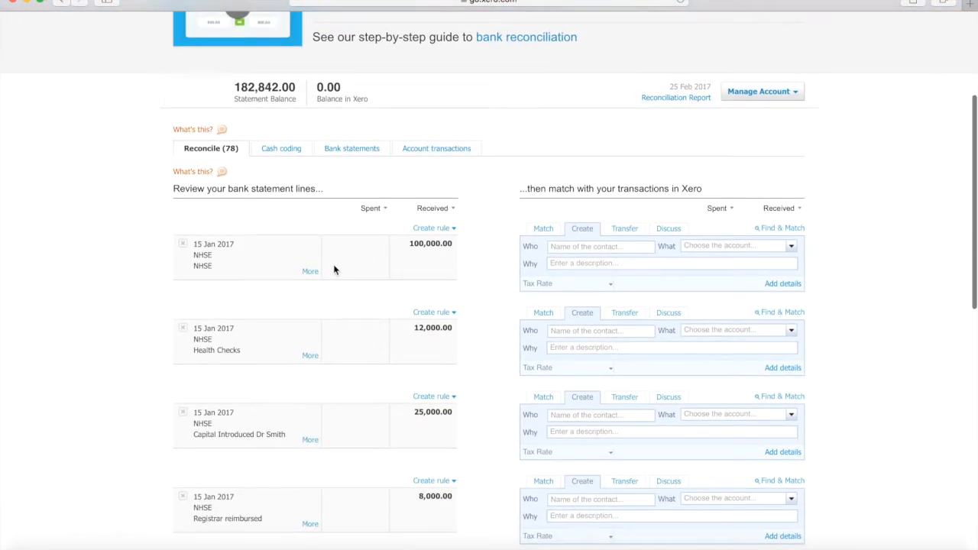
pyautogui.scroll(-5, 334, 270)
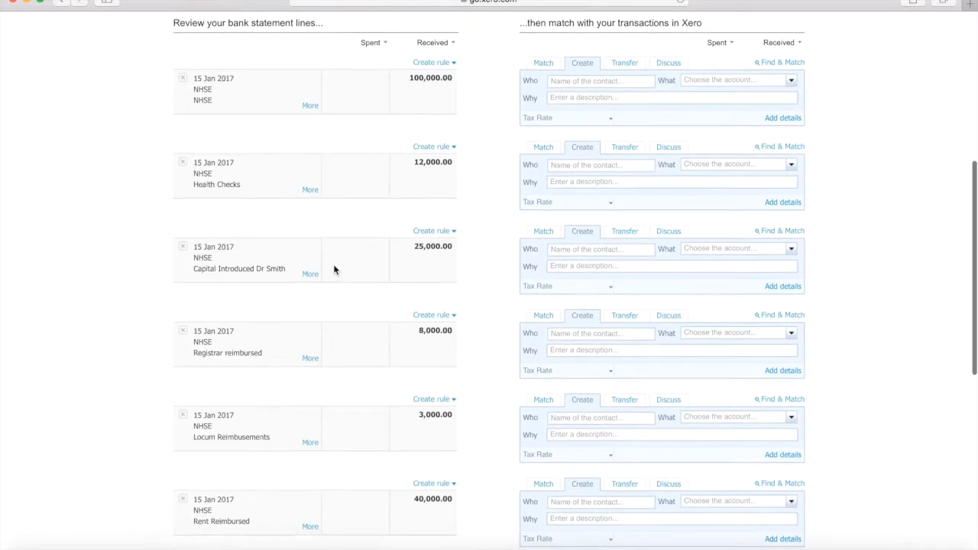
pyautogui.scroll(-8, 334, 270)
pyautogui.scroll(15, 334, 270)
pyautogui.scroll(-7, 334, 269)
pyautogui.scroll(3, 334, 270)
pyautogui.scroll(-20, 334, 269)
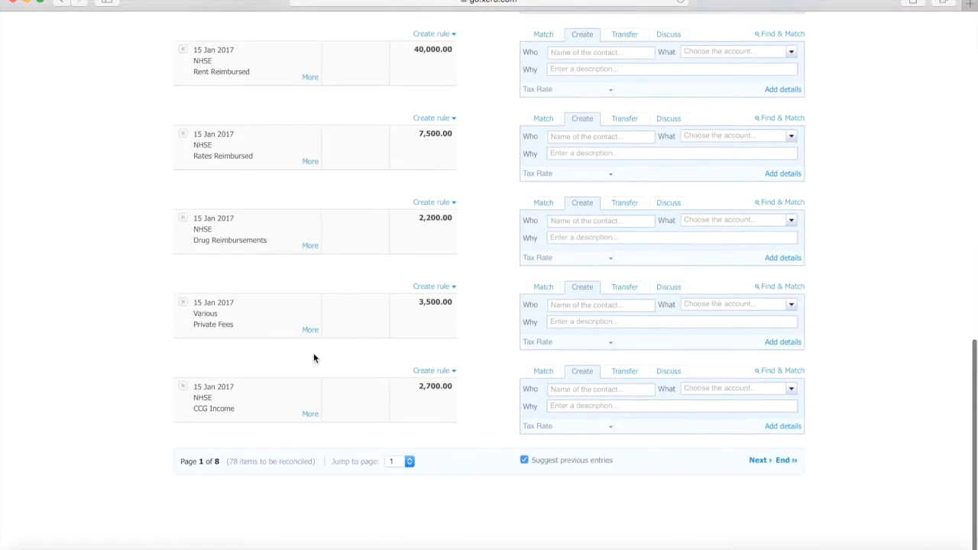
pyautogui.click(409, 463)
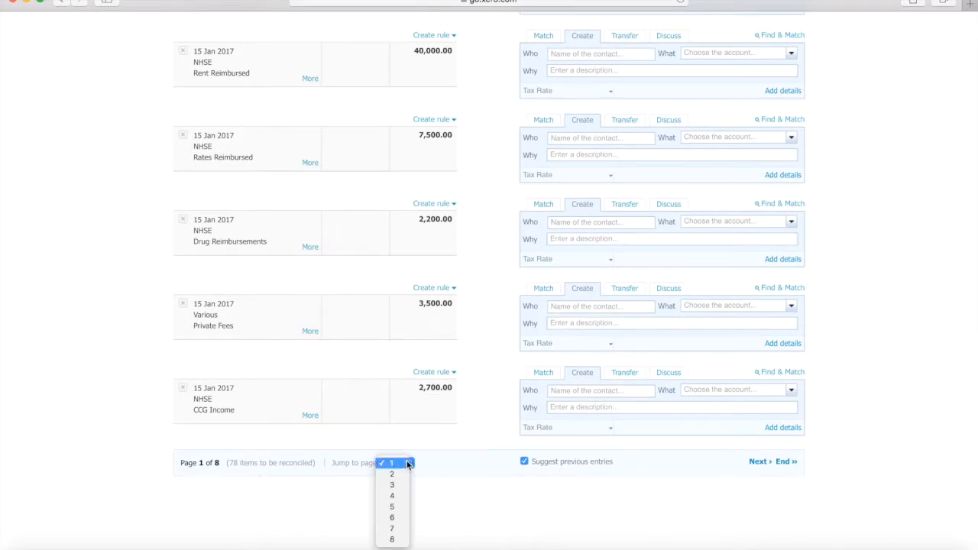
pyautogui.click(451, 478)
pyautogui.scroll(5, 421, 332)
pyautogui.scroll(-5, 607, 353)
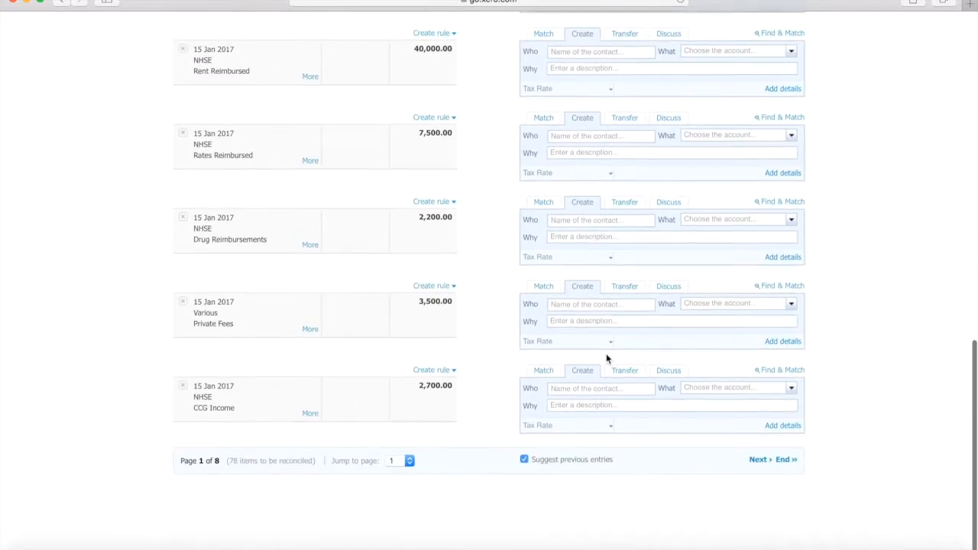
# Step: Go to page 2 of the unreconciled statement lines and find the Drug Purchases payment
pyautogui.click(759, 462)
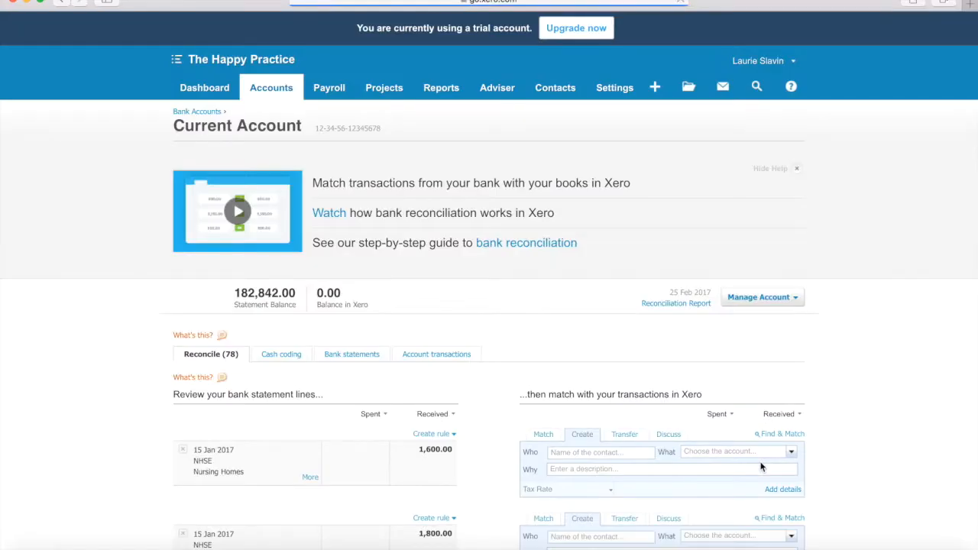
pyautogui.scroll(-5, 766, 344)
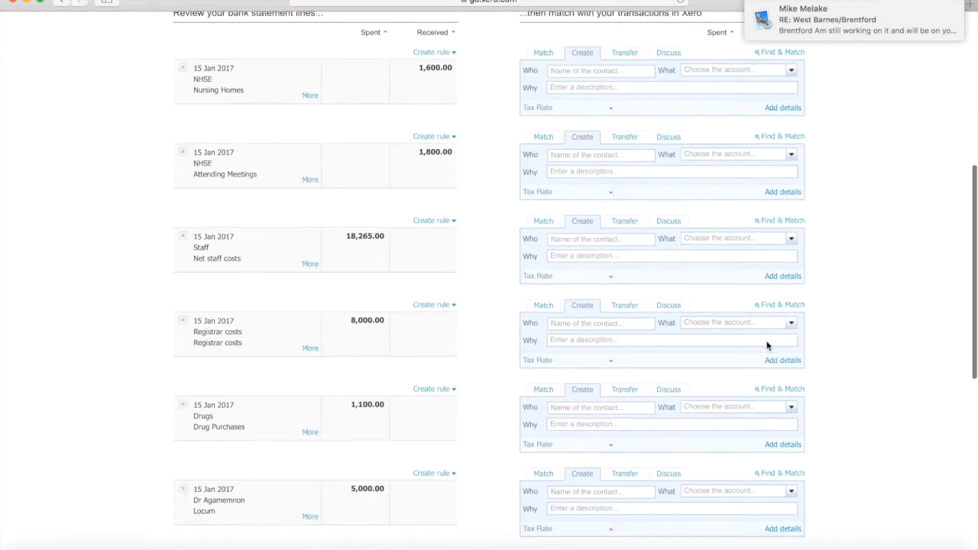
pyautogui.scroll(-2, 766, 346)
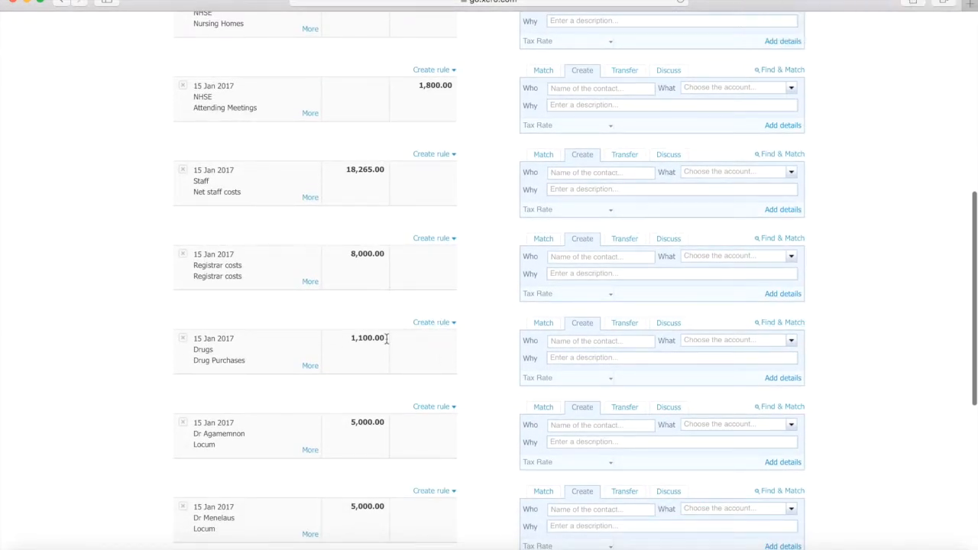
pyautogui.scroll(-3, 386, 340)
pyautogui.scroll(-5, 386, 340)
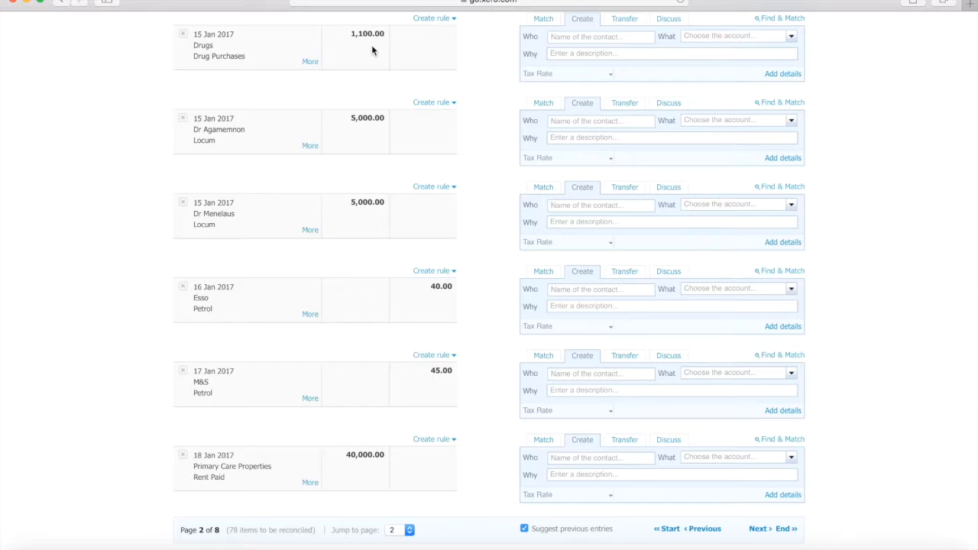
pyautogui.scroll(2, 371, 51)
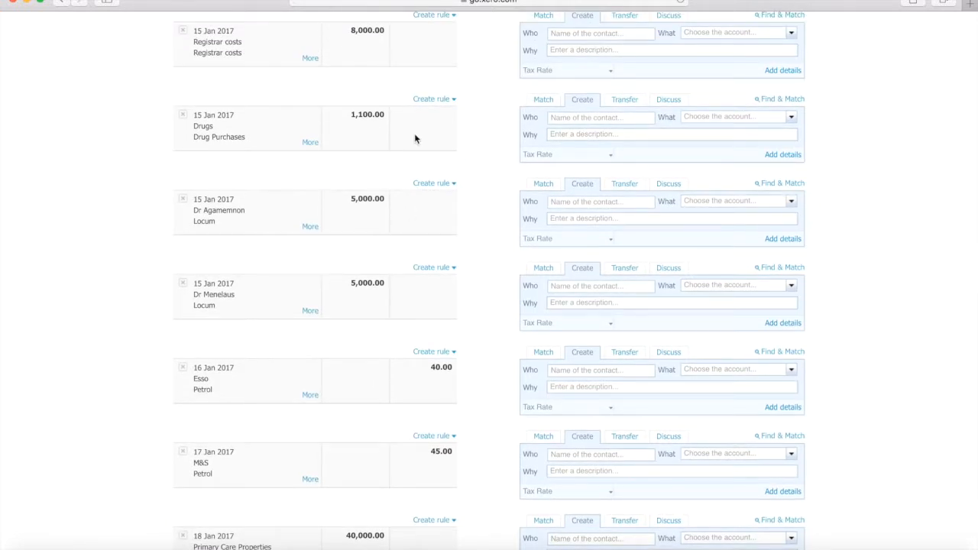
# Step: Open the Files inbox and preview Best Pharmacy Credit Note.pdf to read its details
pyautogui.scroll(16, 715, 243)
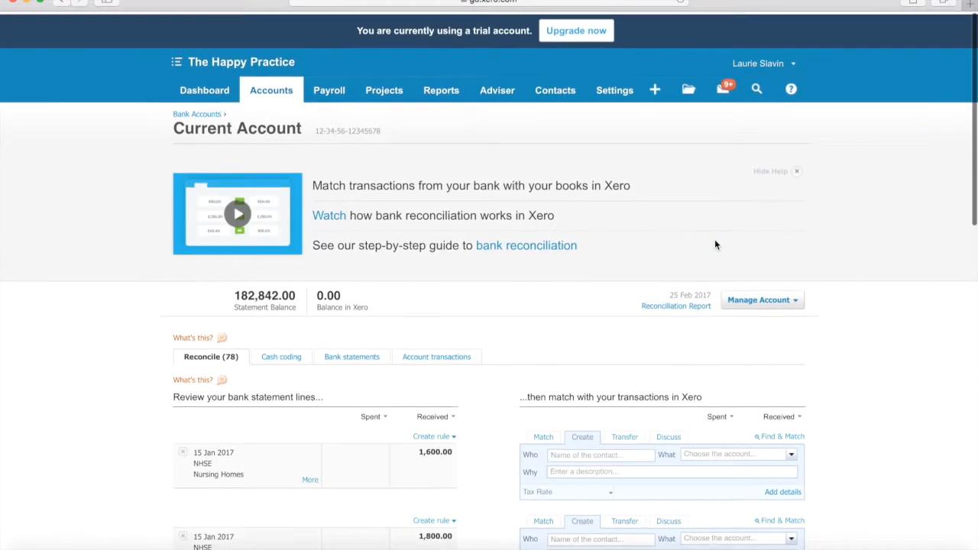
pyautogui.click(688, 79)
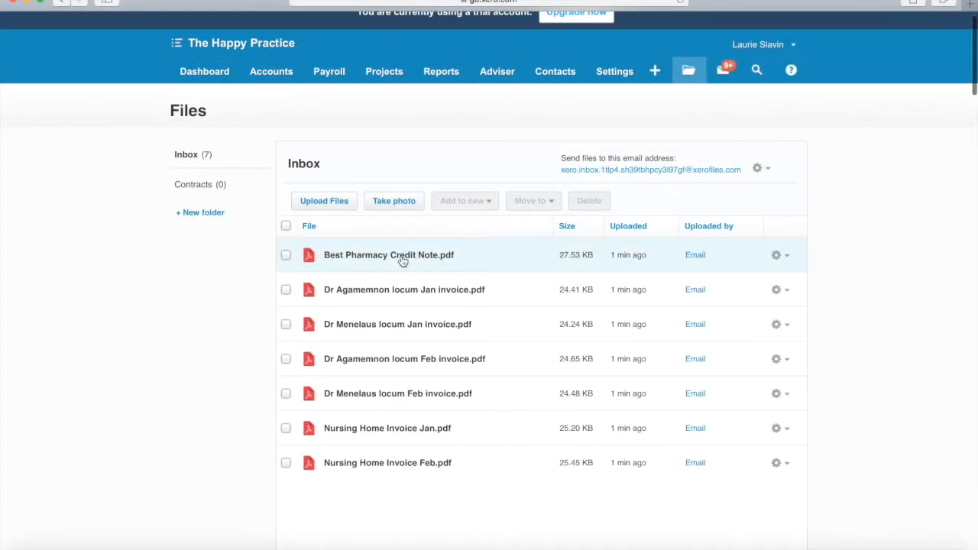
pyautogui.click(403, 257)
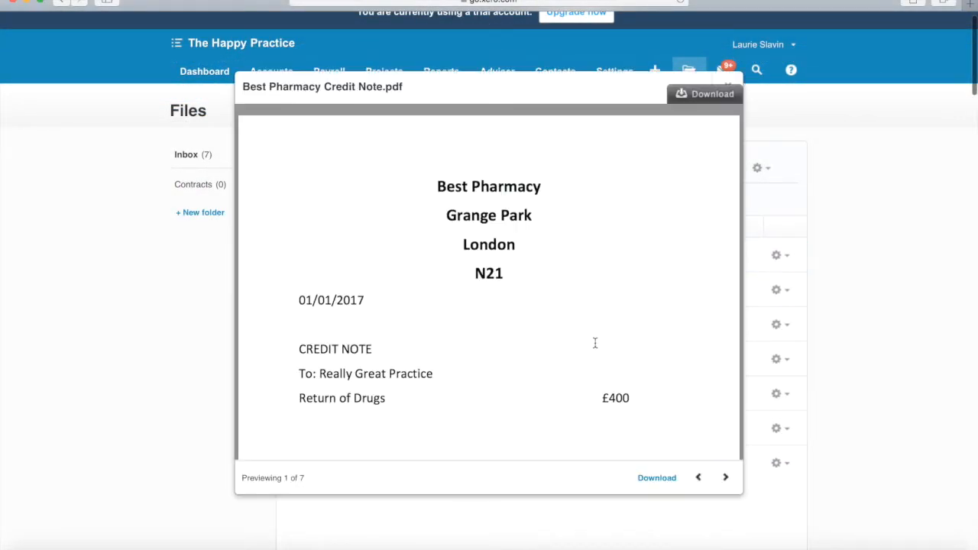
pyautogui.scroll(-2, 608, 355)
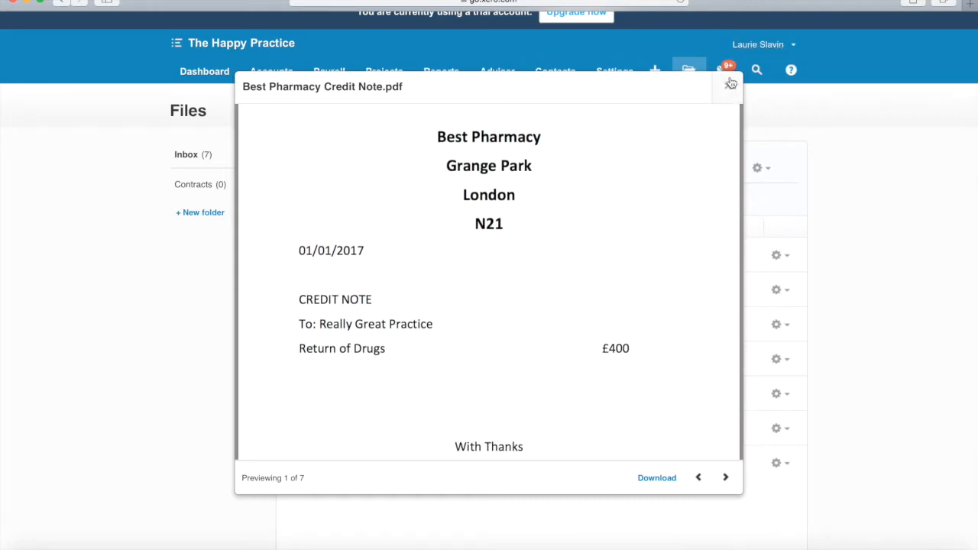
pyautogui.click(729, 85)
pyautogui.click(269, 71)
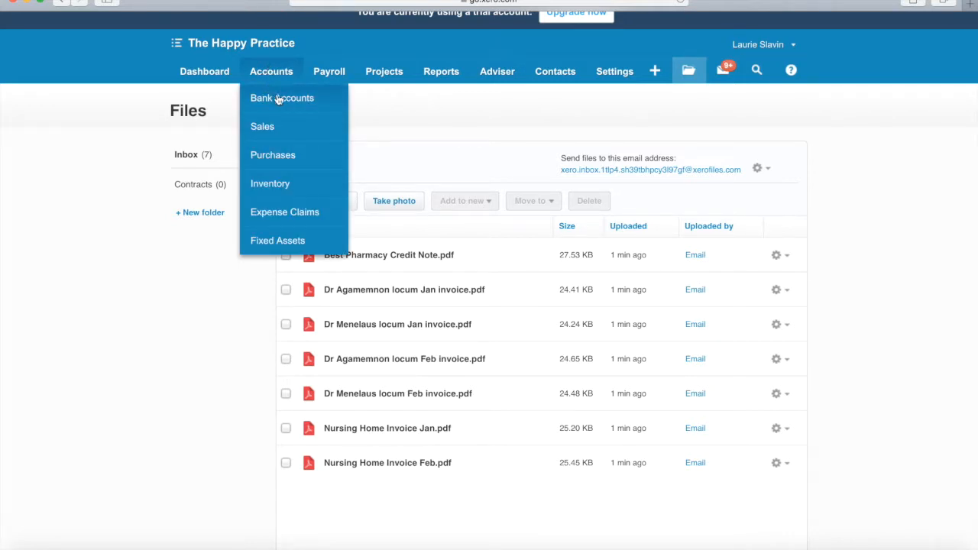
pyautogui.click(277, 156)
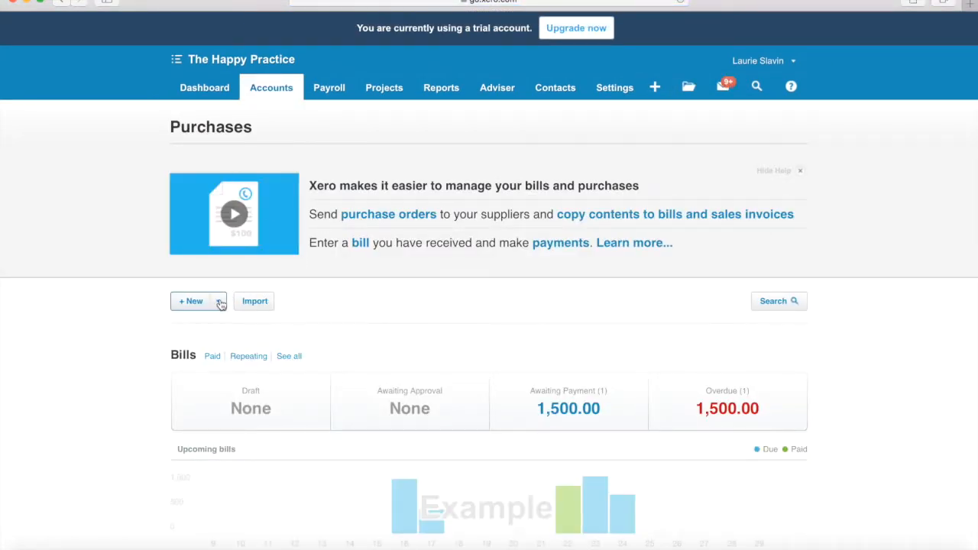
pyautogui.click(220, 302)
pyautogui.click(210, 378)
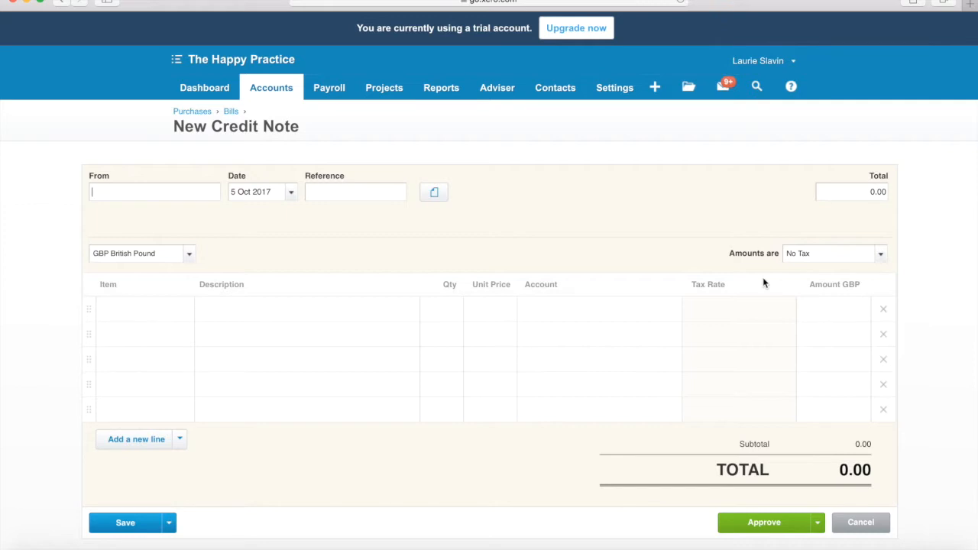
# Step: Open the Best Pharmacy bill from the list of all bills and start a credit note against it
pyautogui.click(266, 89)
pyautogui.click(272, 171)
pyautogui.click(295, 356)
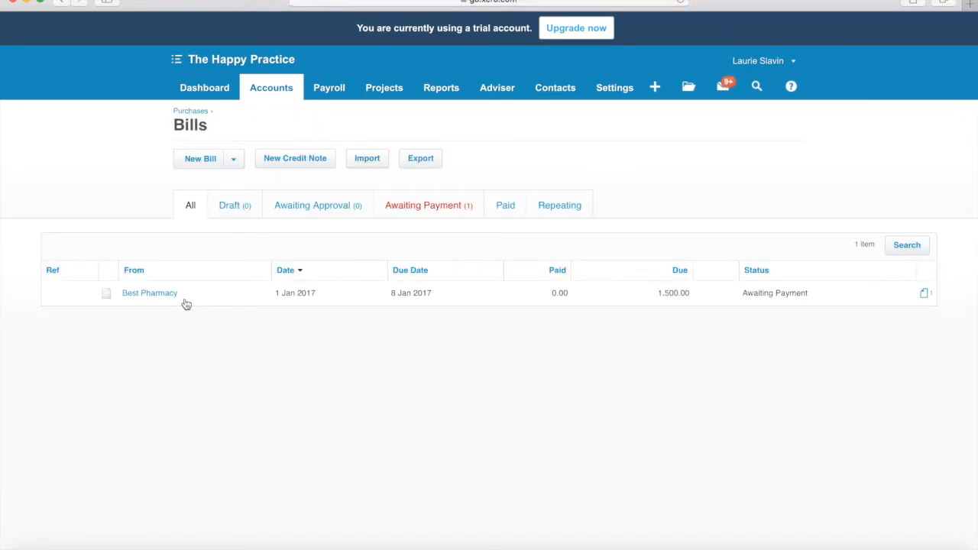
pyautogui.click(167, 293)
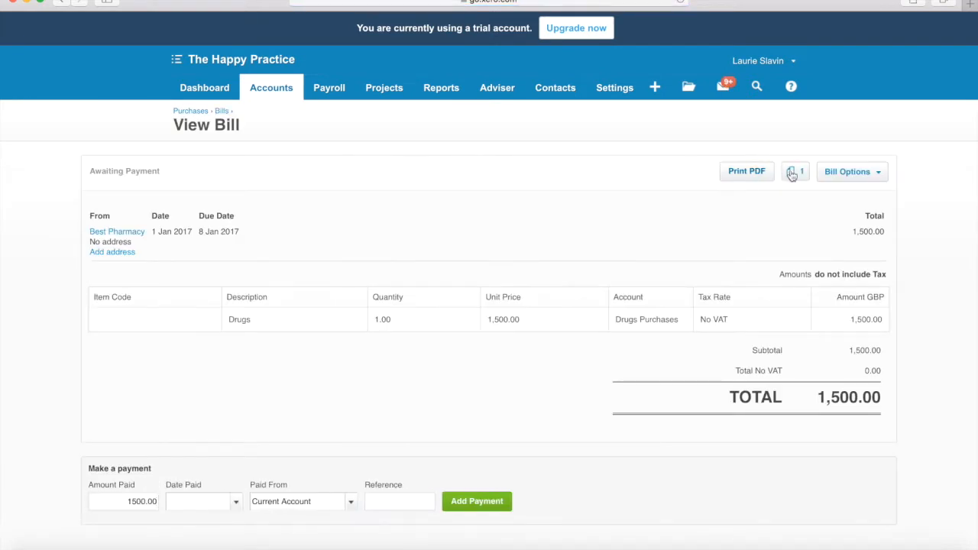
pyautogui.click(850, 174)
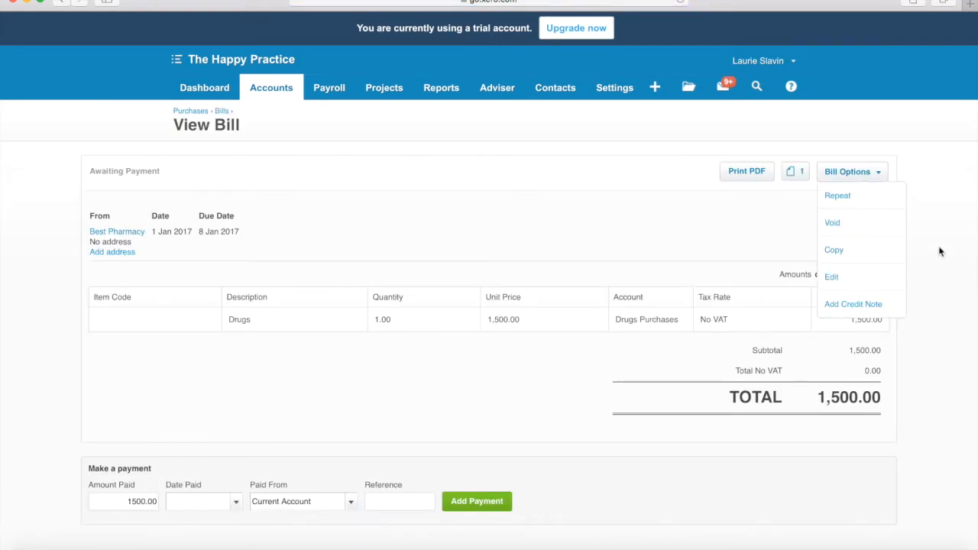
pyautogui.click(856, 304)
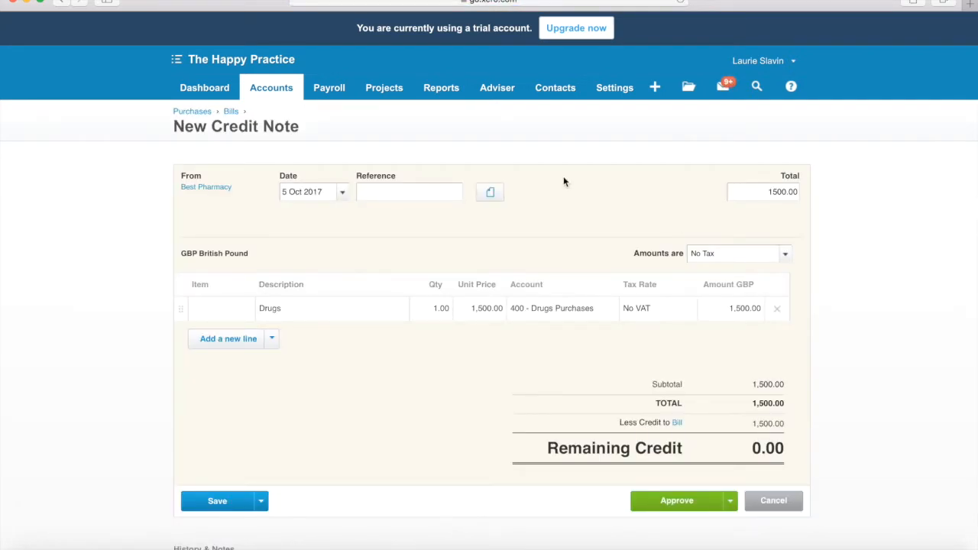
# Step: Set the credit note's date to 5 Jan 2017
pyautogui.click(342, 194)
pyautogui.click(295, 215)
pyautogui.click(295, 216)
pyautogui.click(296, 216)
pyautogui.click(296, 215)
pyautogui.click(295, 216)
pyautogui.click(296, 216)
pyautogui.click(295, 215)
pyautogui.click(296, 216)
pyautogui.click(296, 215)
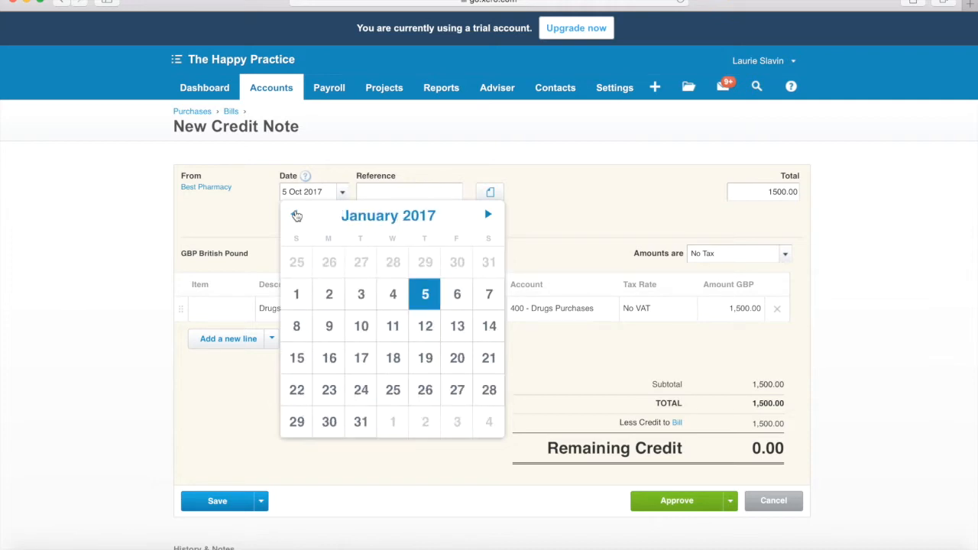
pyautogui.click(425, 301)
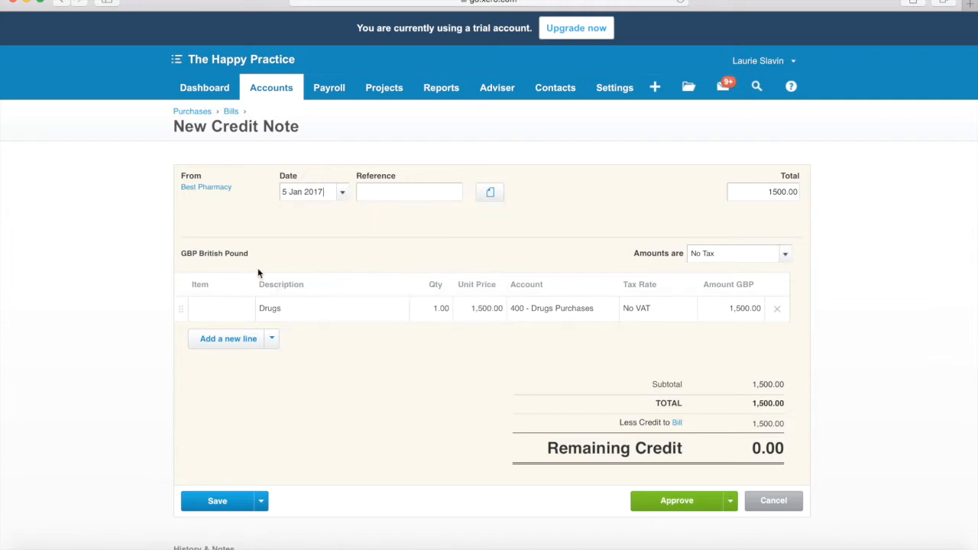
# Step: Set the unit price of the credit note's Drugs line to 400
pyautogui.click(493, 313)
pyautogui.write('4')
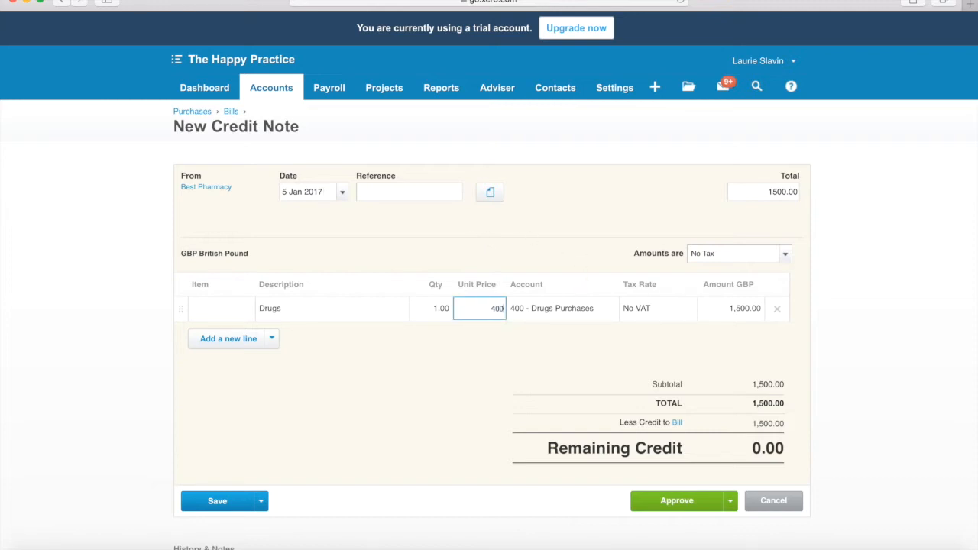
pyautogui.click(482, 376)
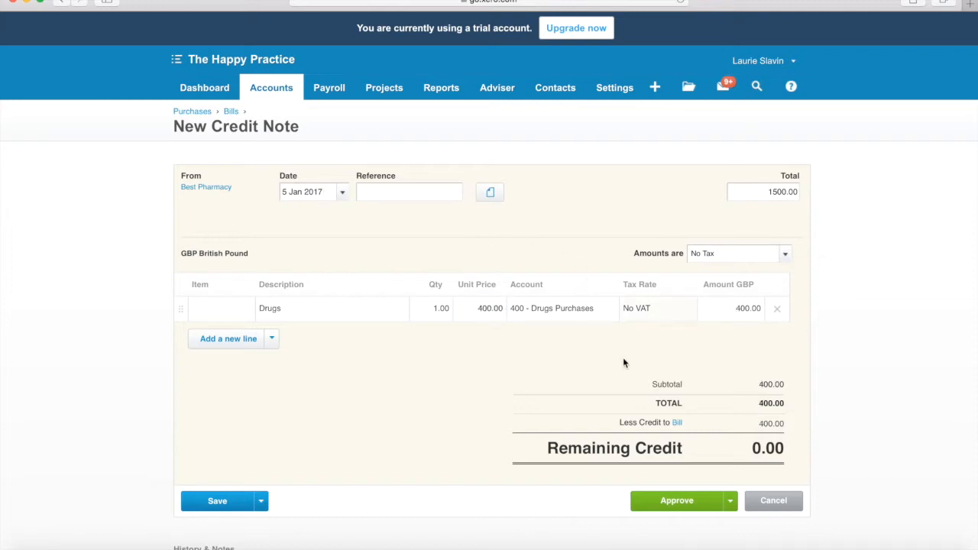
# Step: Preview Best Pharmacy Credit Note.pdf in the file library and attach it to the credit note
pyautogui.click(491, 194)
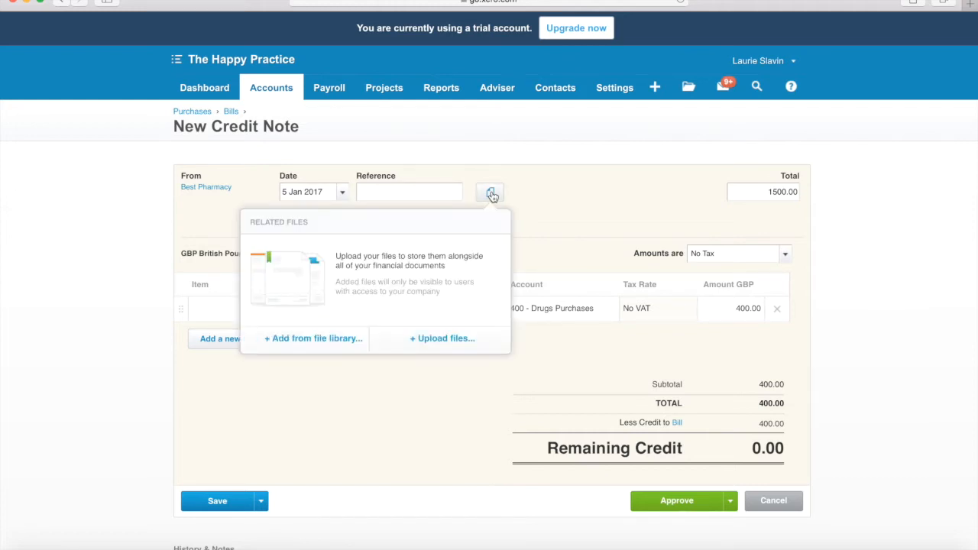
pyautogui.click(344, 338)
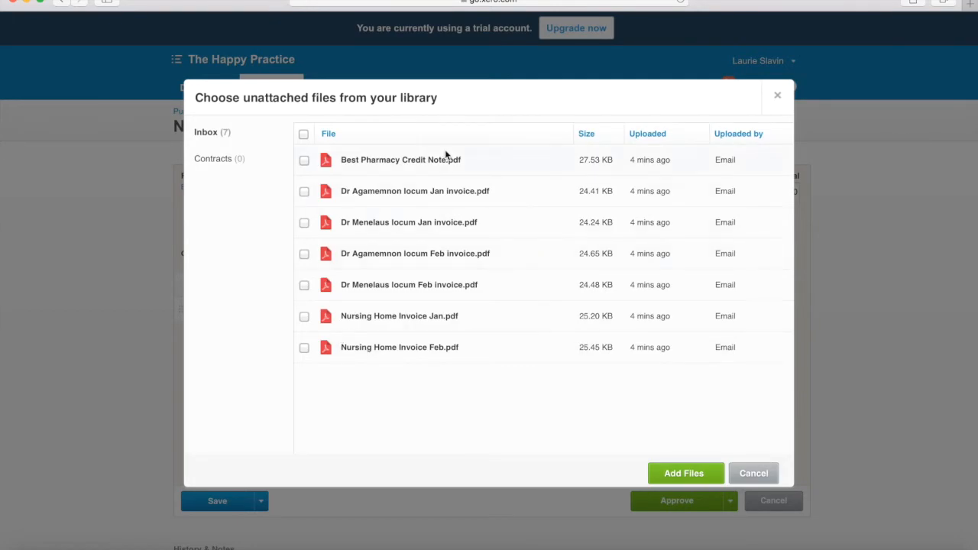
pyautogui.click(387, 160)
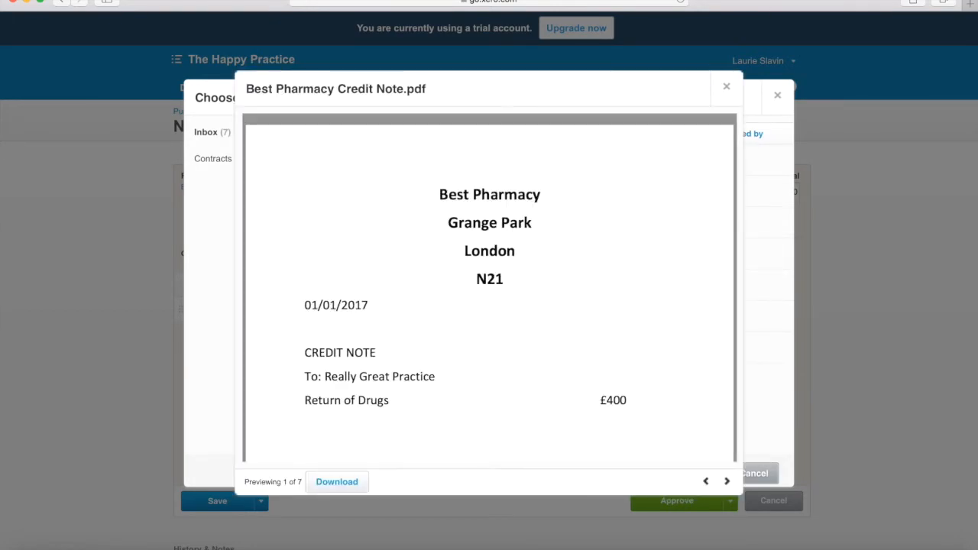
pyautogui.click(727, 86)
pyautogui.click(304, 160)
pyautogui.click(670, 474)
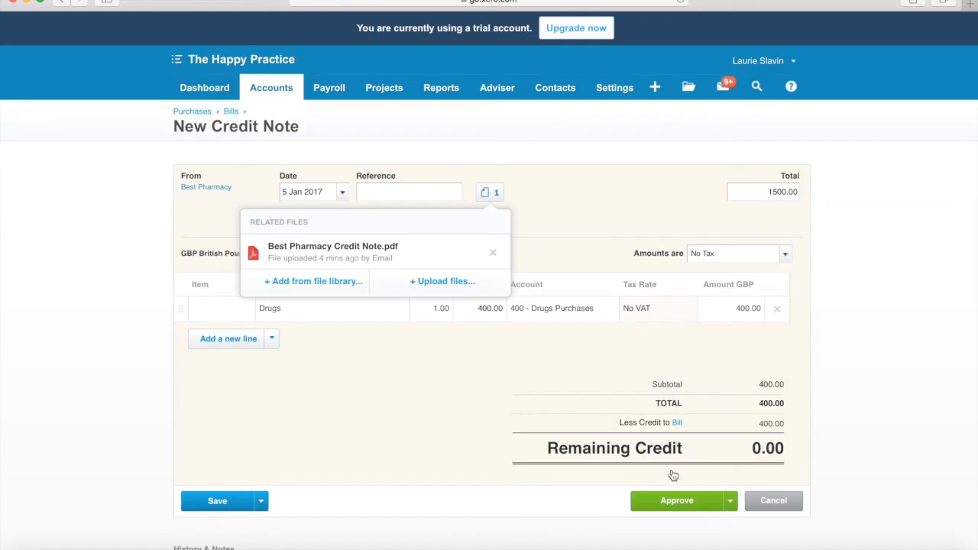
# Step: Clear the credit note's Total field and approve the credit note against the Best Pharmacy bill
pyautogui.click(687, 509)
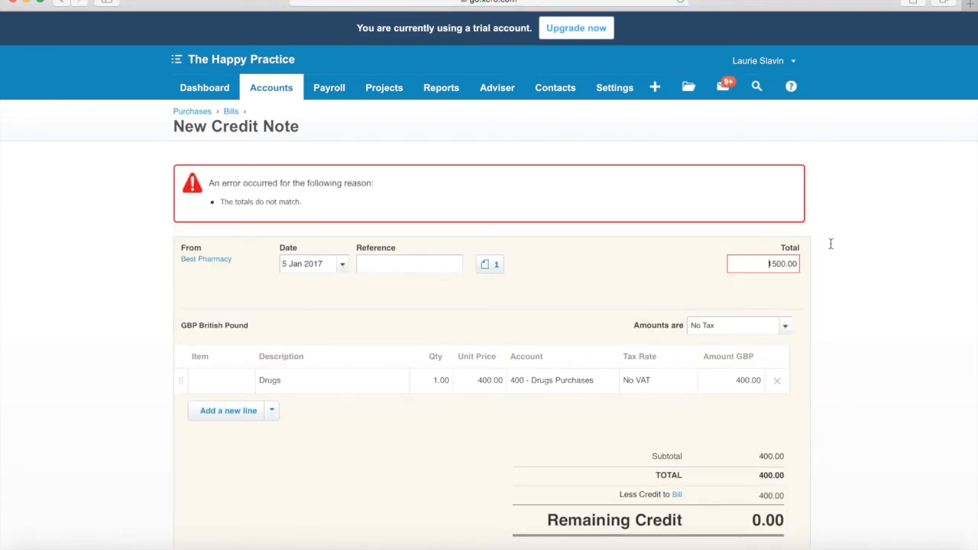
pyautogui.click(769, 264)
pyautogui.press('BackSpace')
pyautogui.press('BackSpace')
pyautogui.press('BackSpace')
pyautogui.press('BackSpace')
pyautogui.press('BackSpace')
pyautogui.press('BackSpace')
pyautogui.press('BackSpace')
pyautogui.scroll(-3, 902, 290)
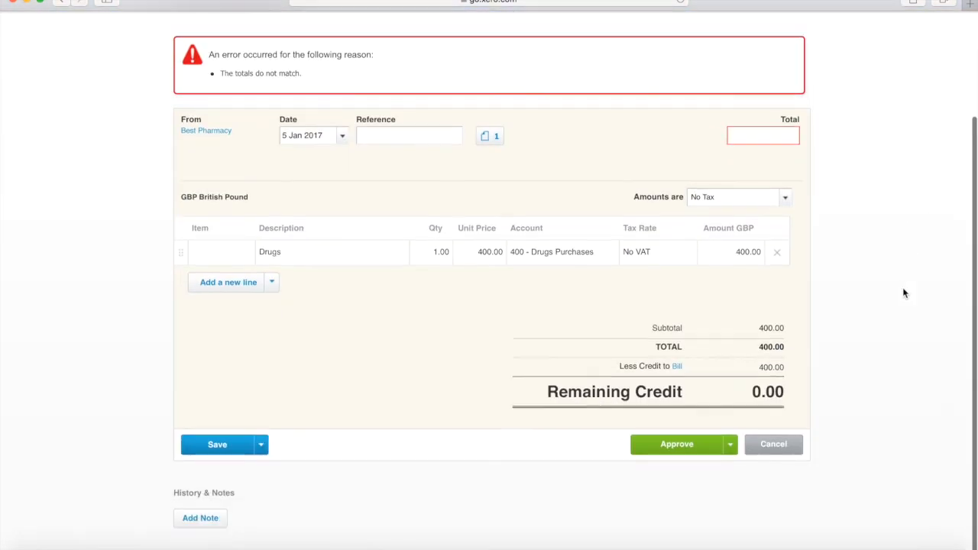
pyautogui.click(688, 446)
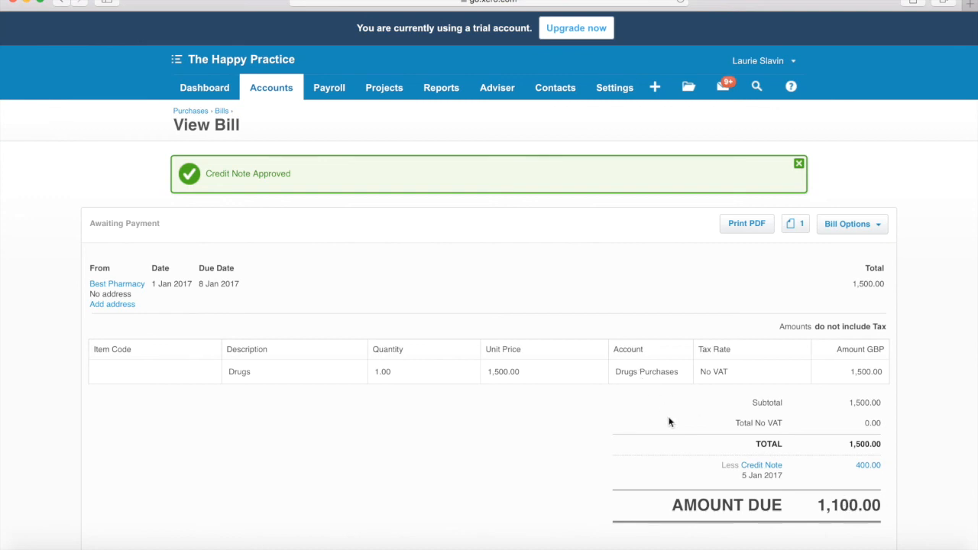
pyautogui.scroll(-3, 669, 421)
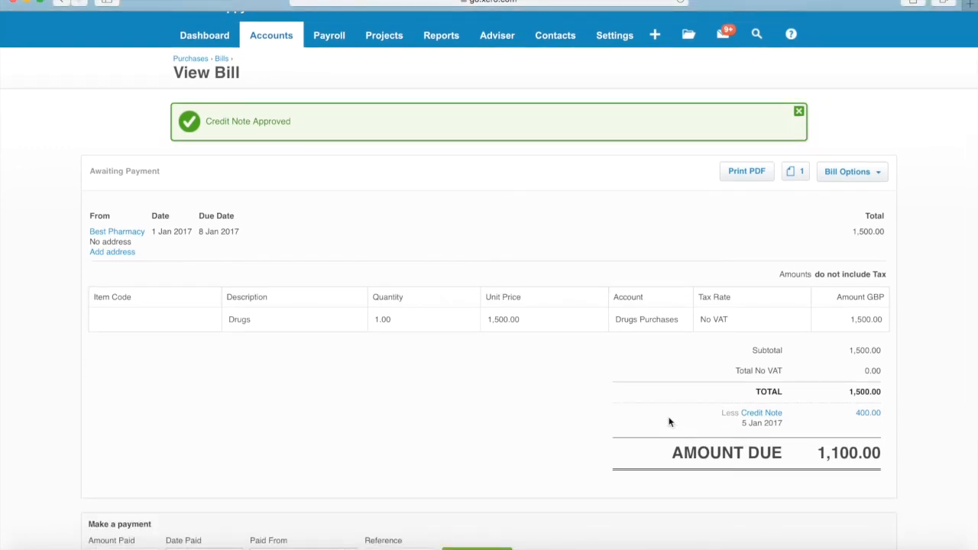